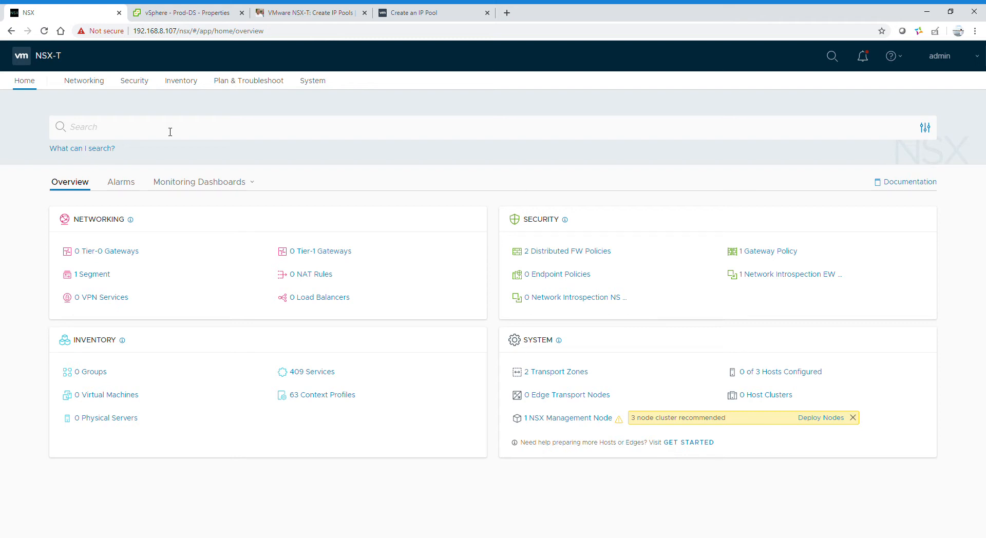
# Step: Open the Networking section's overview page, which shows 0 IP Pools and 1 segment
pyautogui.click(100, 84)
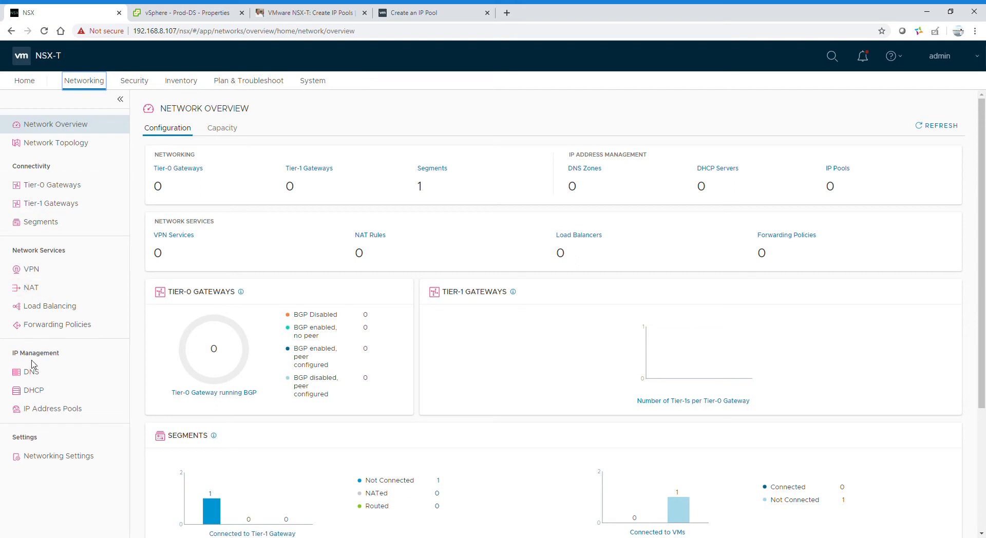
# Step: Draft a new IP address pool named VETP-IP and open its Subnets settings
pyautogui.click(66, 410)
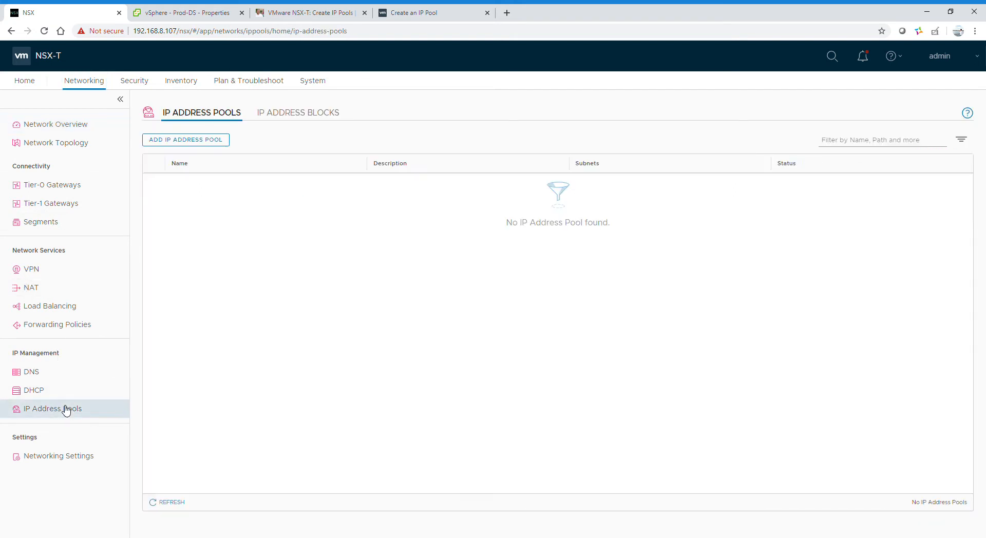
pyautogui.click(195, 146)
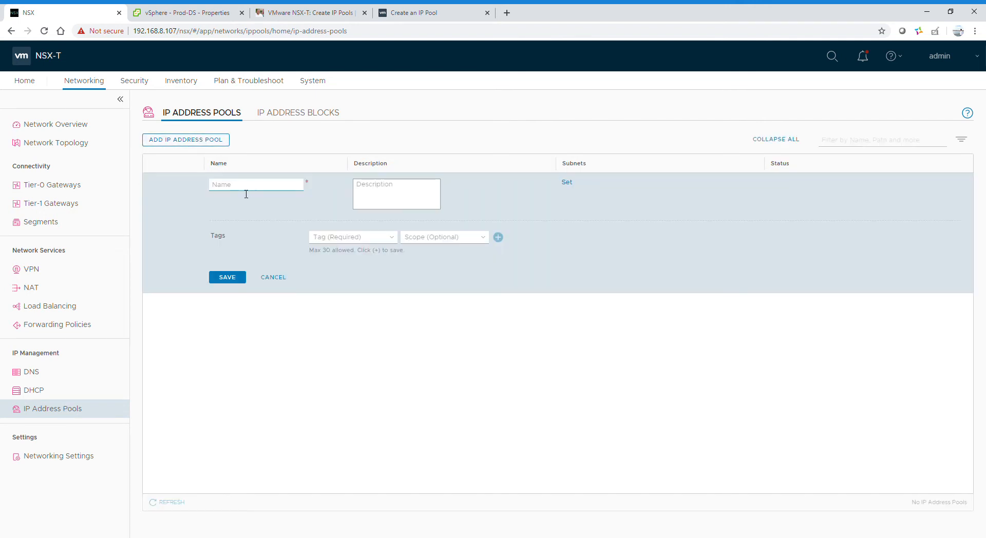
pyautogui.write('VETP-IP')
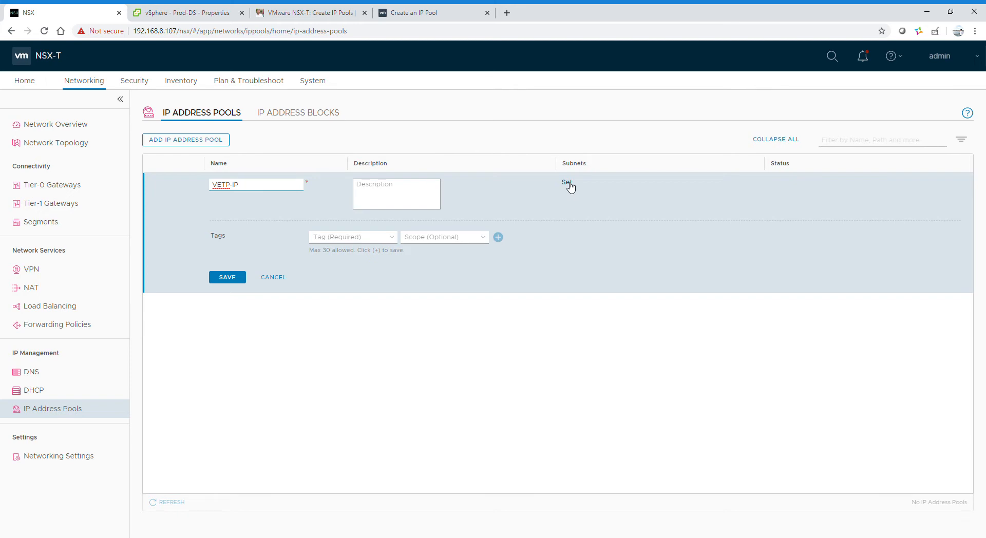
pyautogui.click(567, 183)
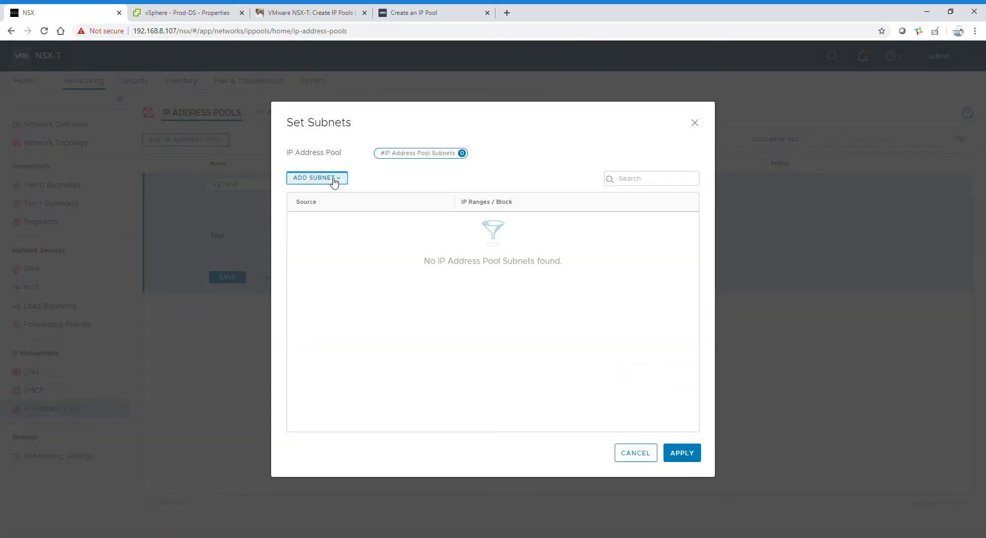
# Step: Add an IP Ranges subnet with range 192.168.0.1-192.168.0.10
pyautogui.click(331, 182)
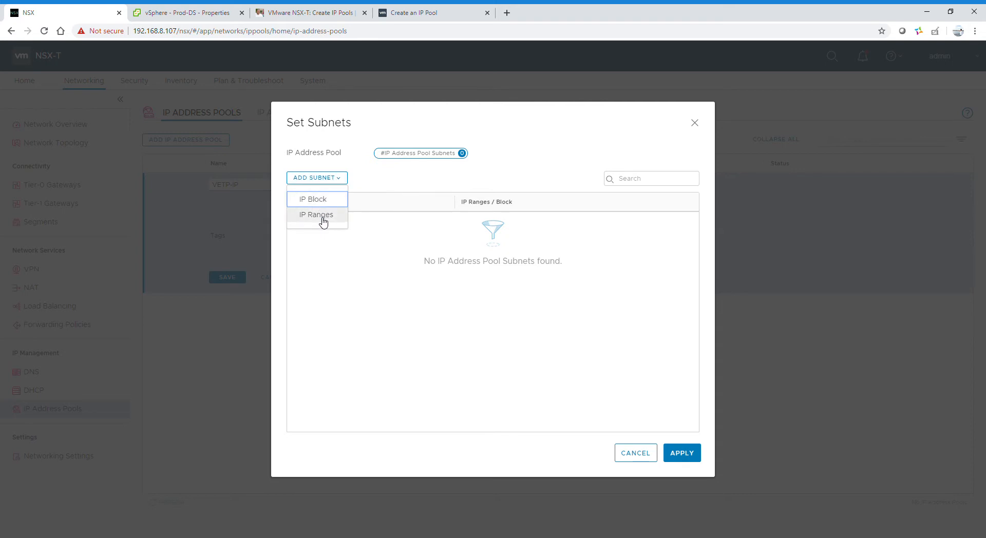
pyautogui.click(322, 216)
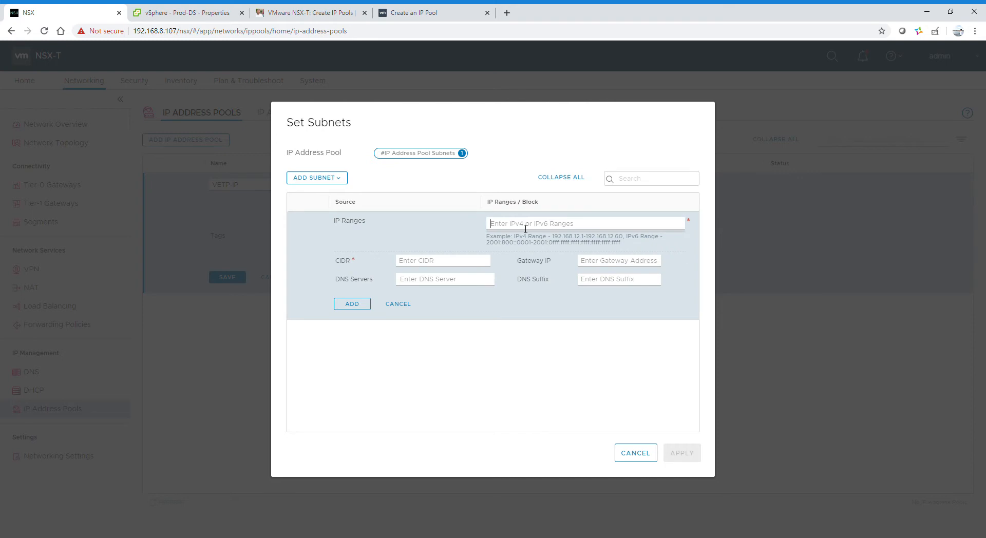
pyautogui.write('192.1')
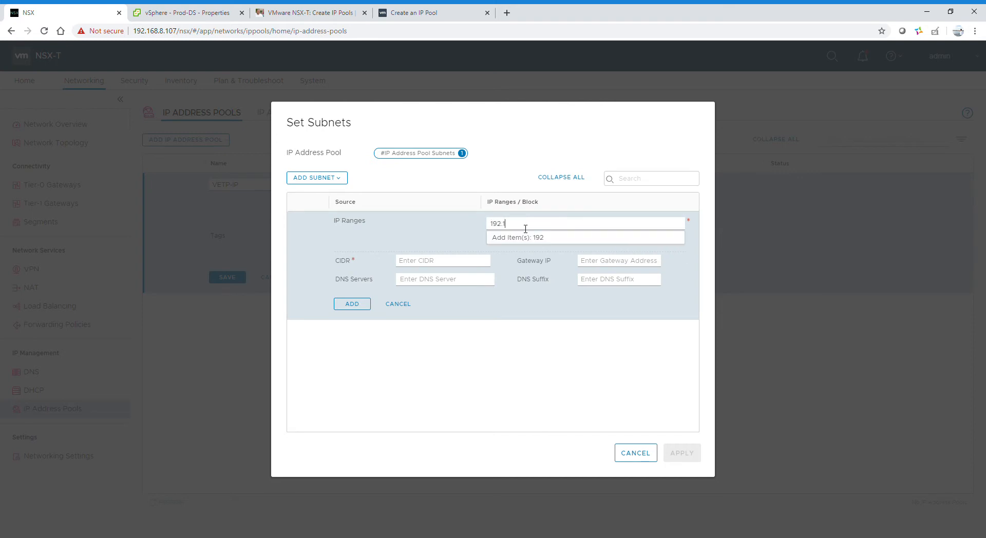
pyautogui.write('68.0.1-192.168.0.10')
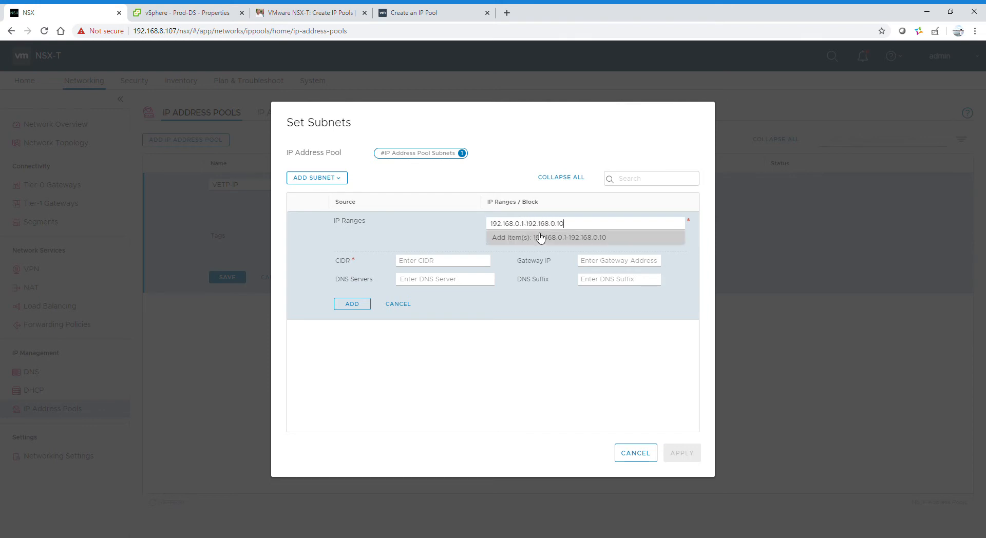
pyautogui.click(562, 240)
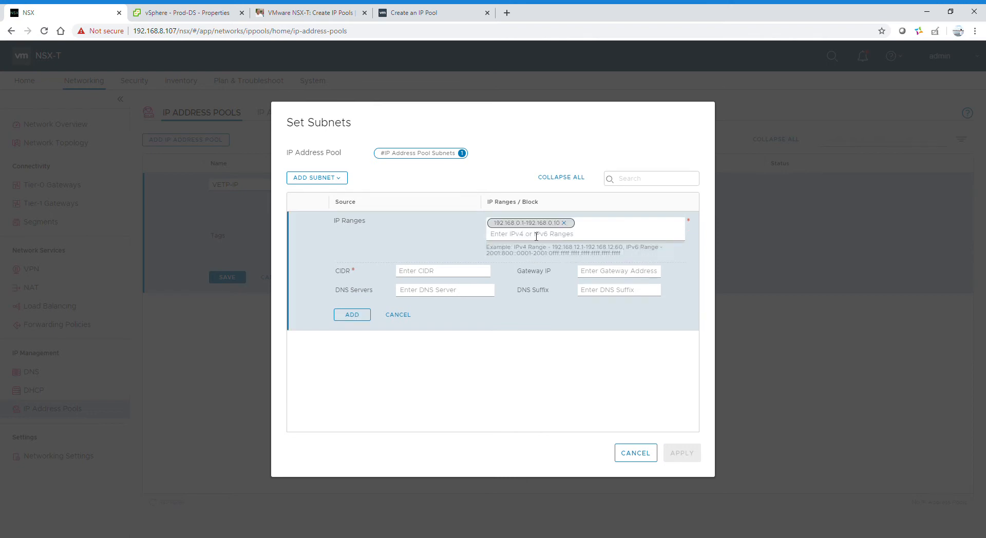
# Step: Give the subnet CIDR 192.168.0.0/24 and gateway 192.168.0.254, then add and apply it
pyautogui.click(427, 276)
pyautogui.write('192')
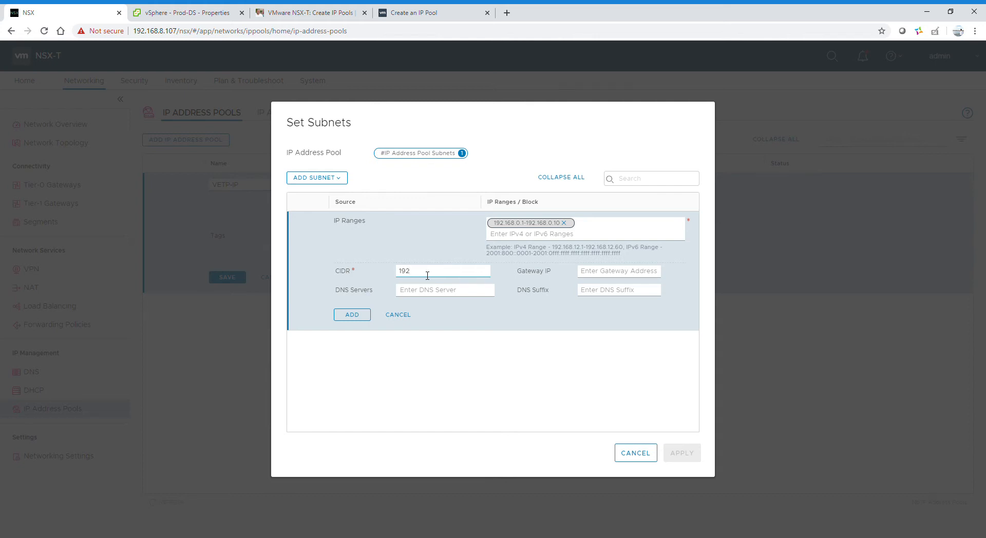
pyautogui.write('.168.0.0')
pyautogui.press('BackSpace')
pyautogui.press('BackSpace')
pyautogui.write('.0/24')
pyautogui.click(590, 277)
pyautogui.write('192.168.0.254')
pyautogui.click(359, 316)
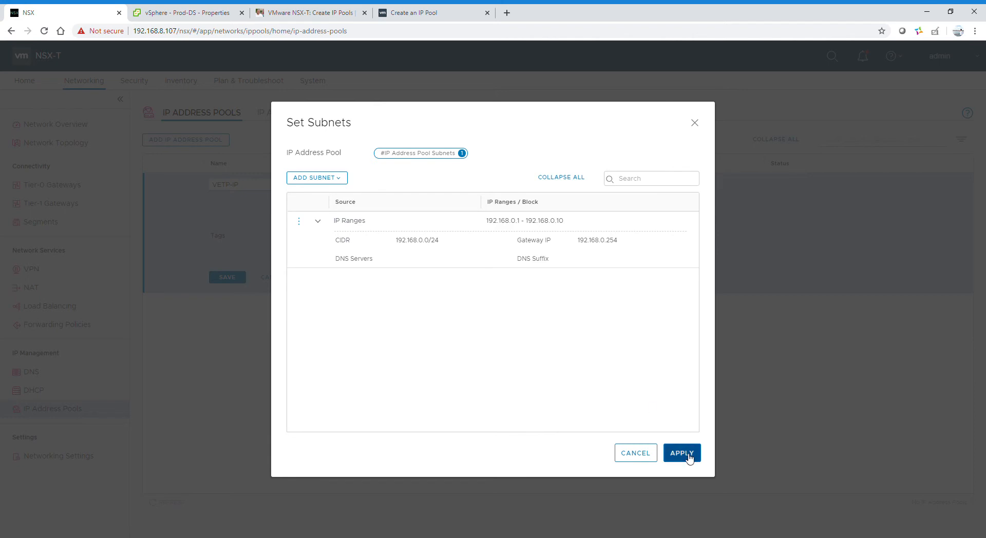
pyautogui.click(683, 453)
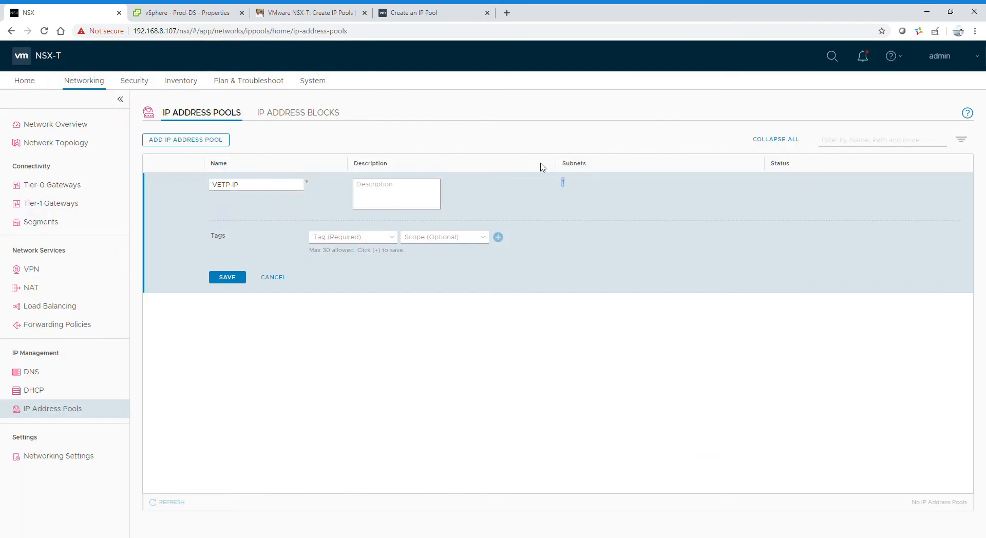
# Step: Save the VETP-IP pool, confirm its status shows Success, and move to the System section
pyautogui.click(227, 277)
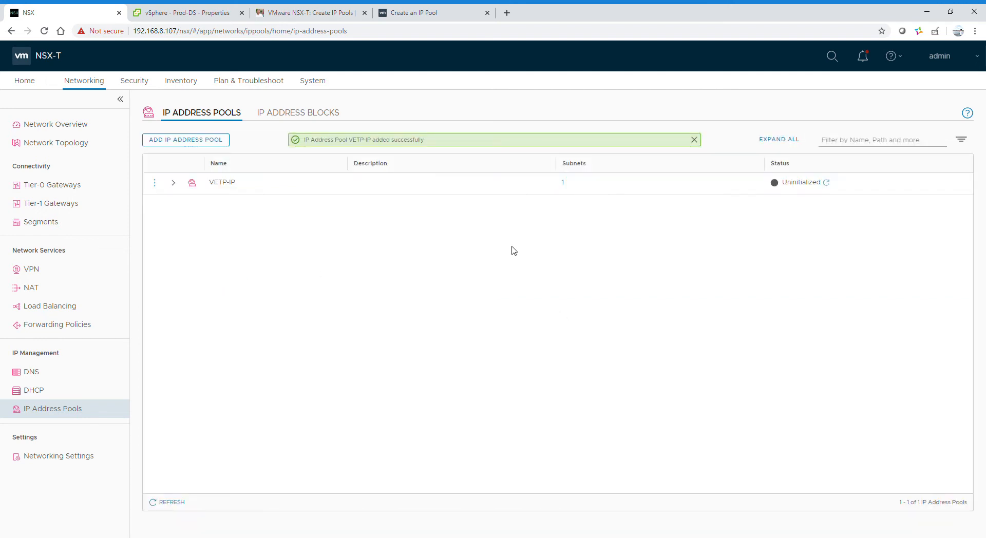
pyautogui.click(827, 183)
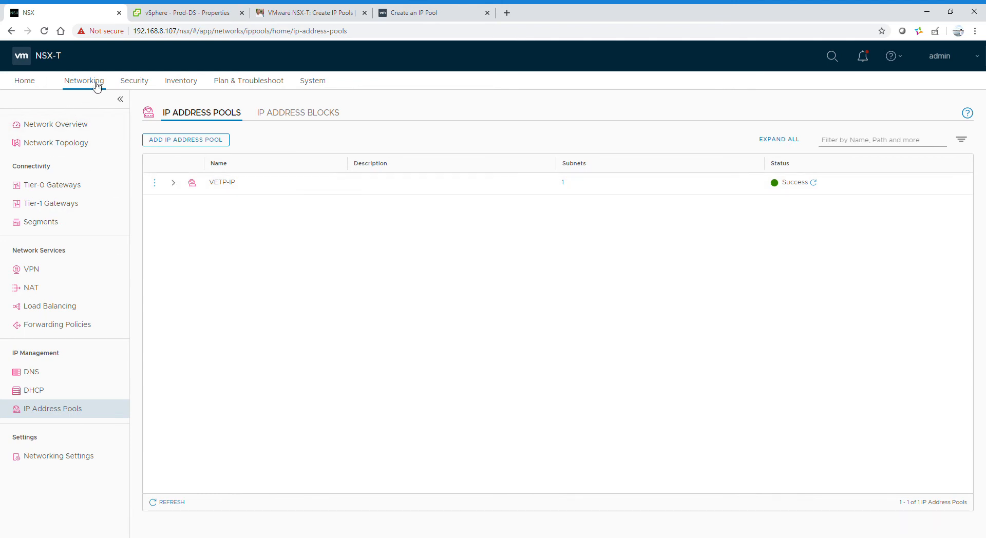
pyautogui.click(318, 92)
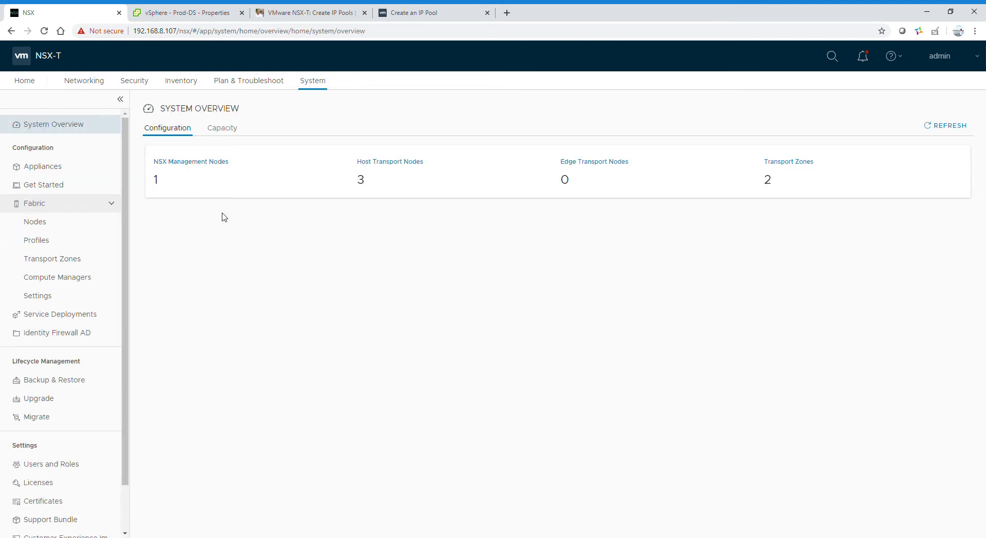
# Step: Create uplink profile Link-Profile with Failover Order default teaming and Link1 as the active uplink
pyautogui.click(65, 246)
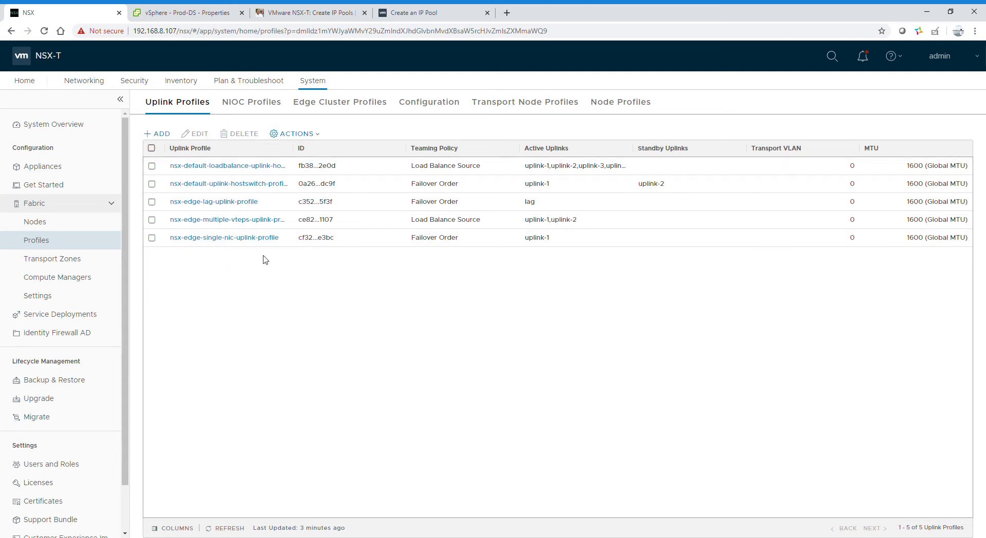
pyautogui.click(162, 135)
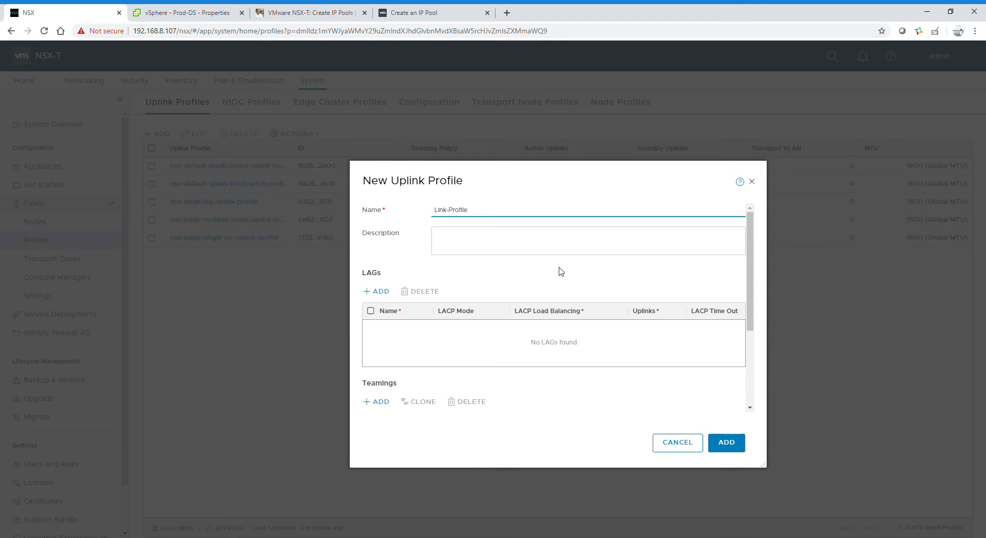
pyautogui.moveTo(747, 282); pyautogui.dragTo(753, 331)
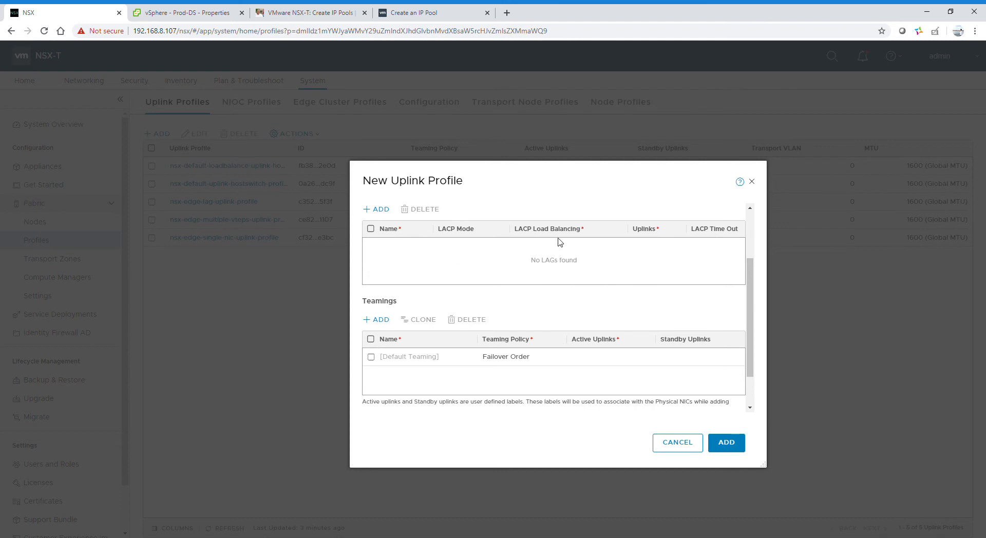
pyautogui.moveTo(750, 291); pyautogui.dragTo(751, 332)
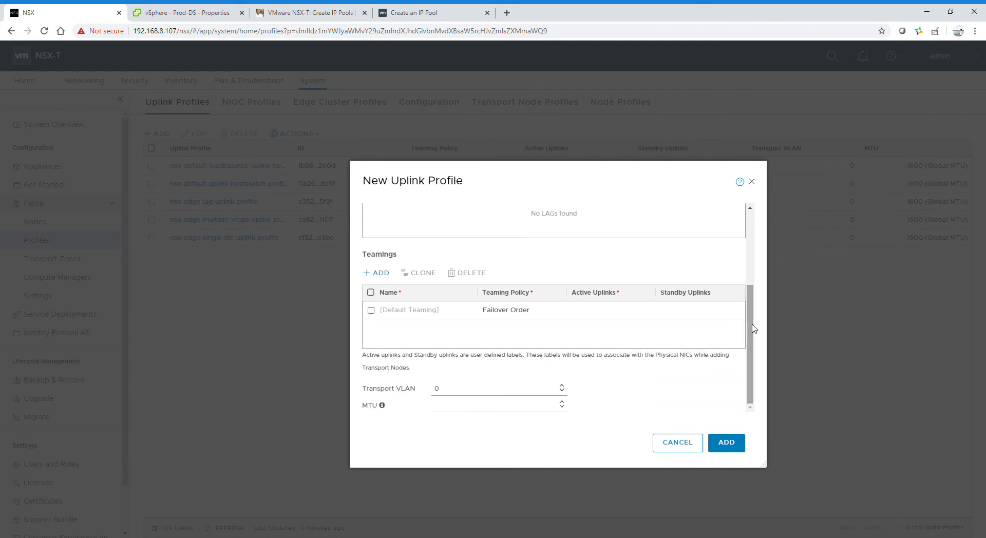
pyautogui.click(373, 313)
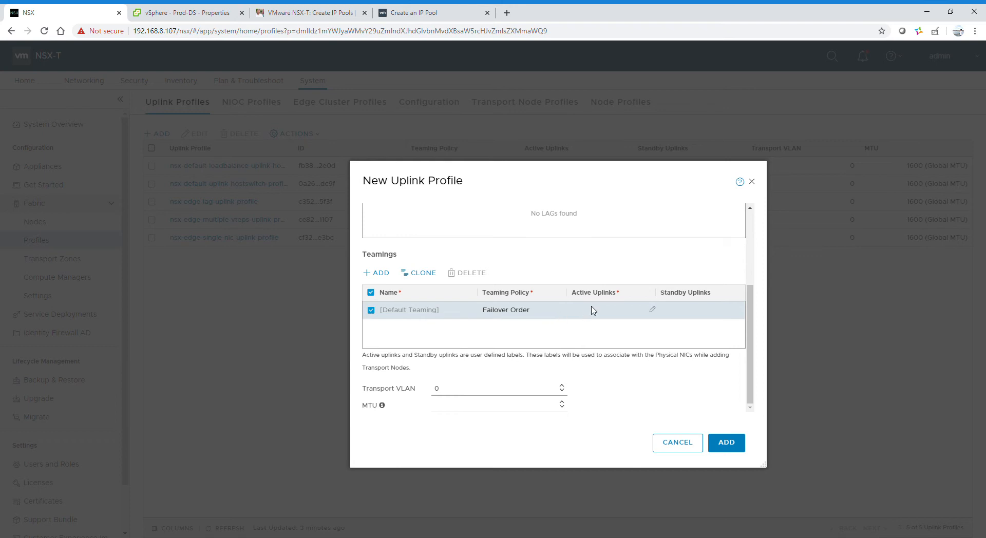
pyautogui.click(653, 311)
pyautogui.click(628, 355)
pyautogui.click(726, 443)
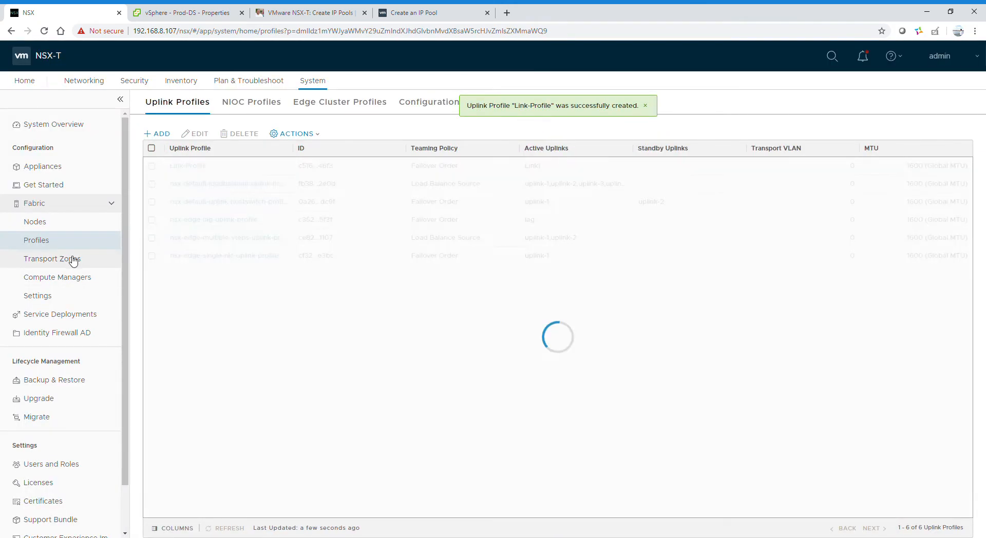
# Step: Go to Fabric > Nodes host transport nodes and begin configuring NSX on host 192.168.8.104
pyautogui.click(55, 224)
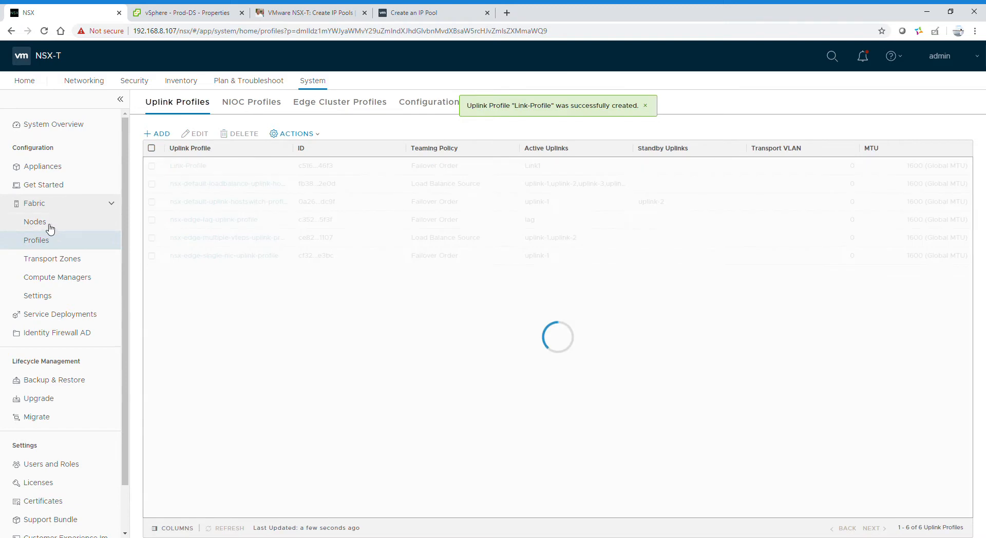
pyautogui.click(44, 239)
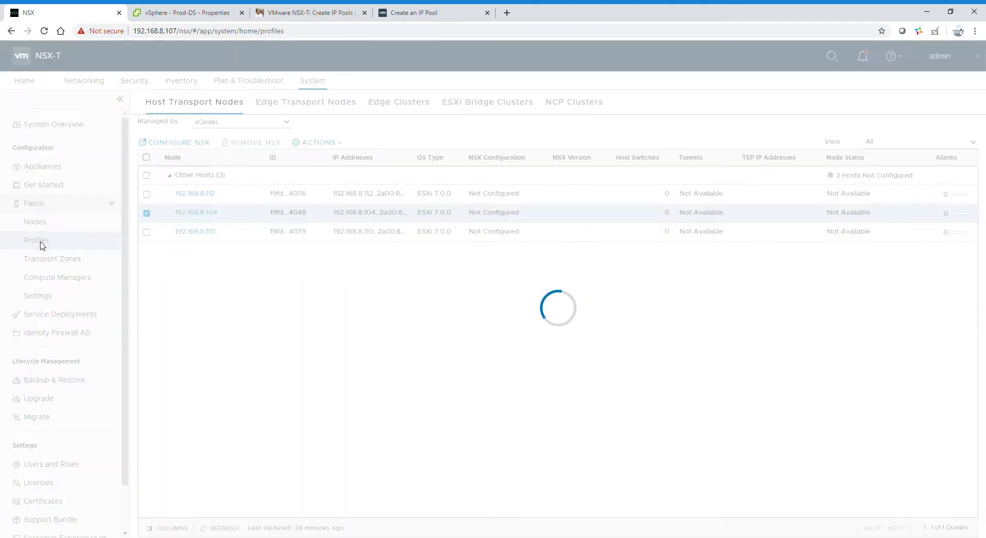
pyautogui.click(41, 226)
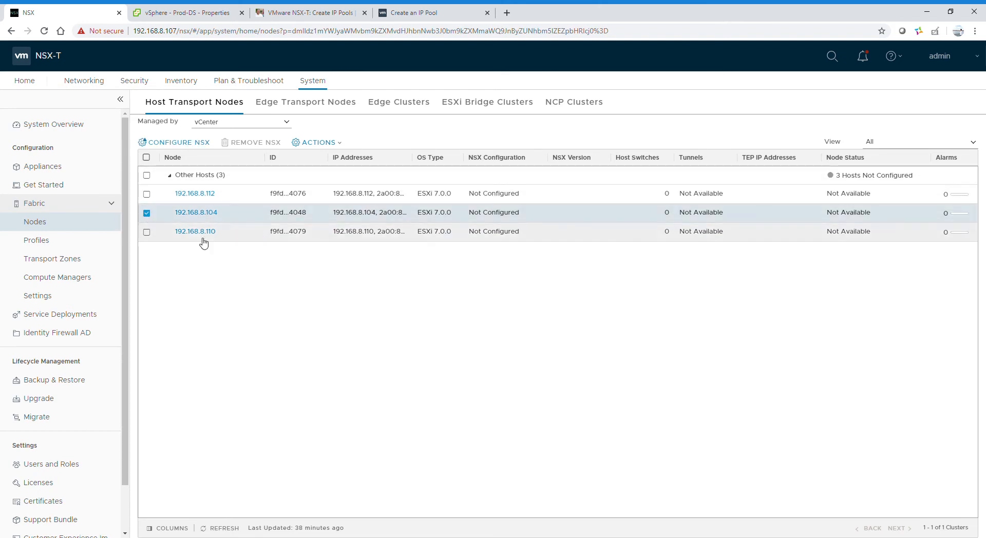
pyautogui.click(174, 148)
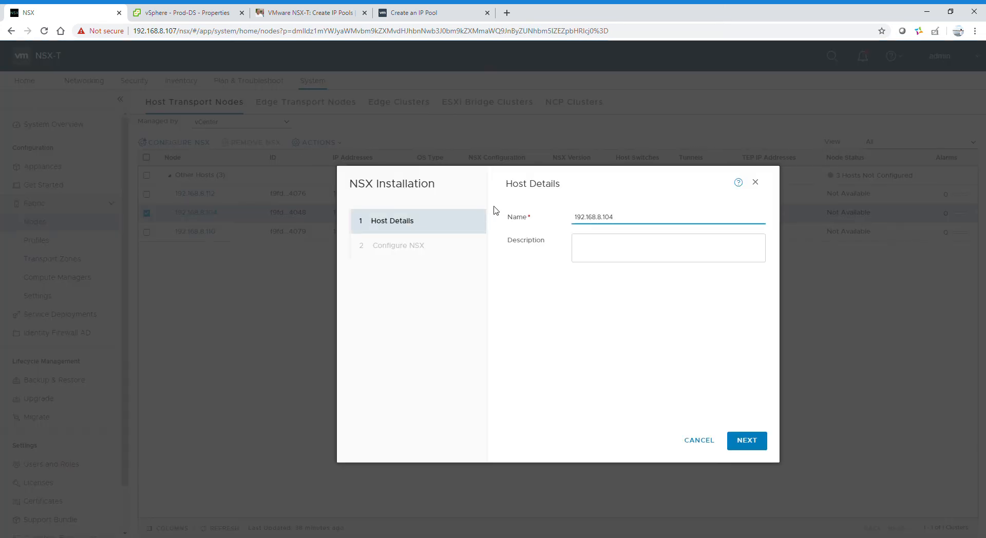
# Step: Advance past Host Details, then check the Prod-DS switch properties (MTU 1600, one uplink) in vSphere
pyautogui.click(746, 444)
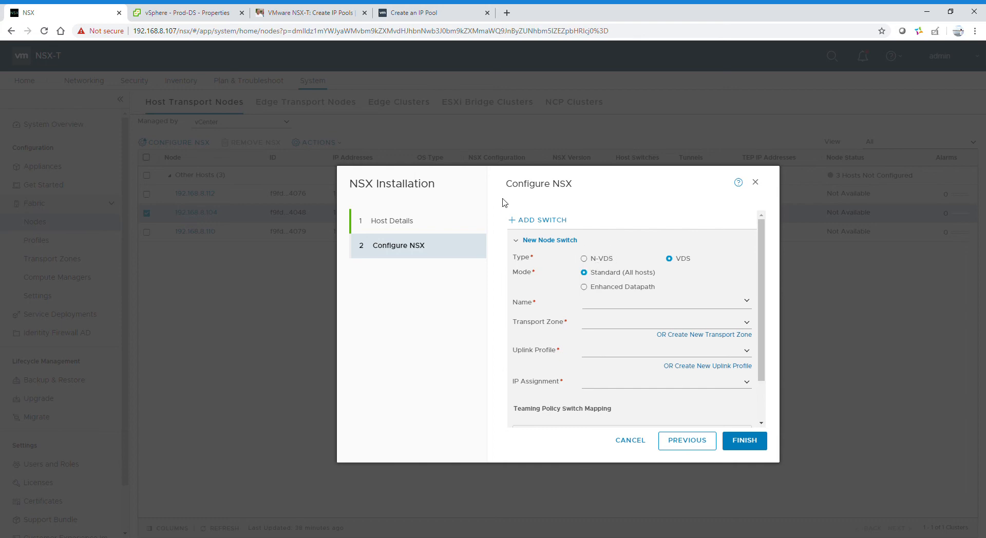
pyautogui.click(181, 11)
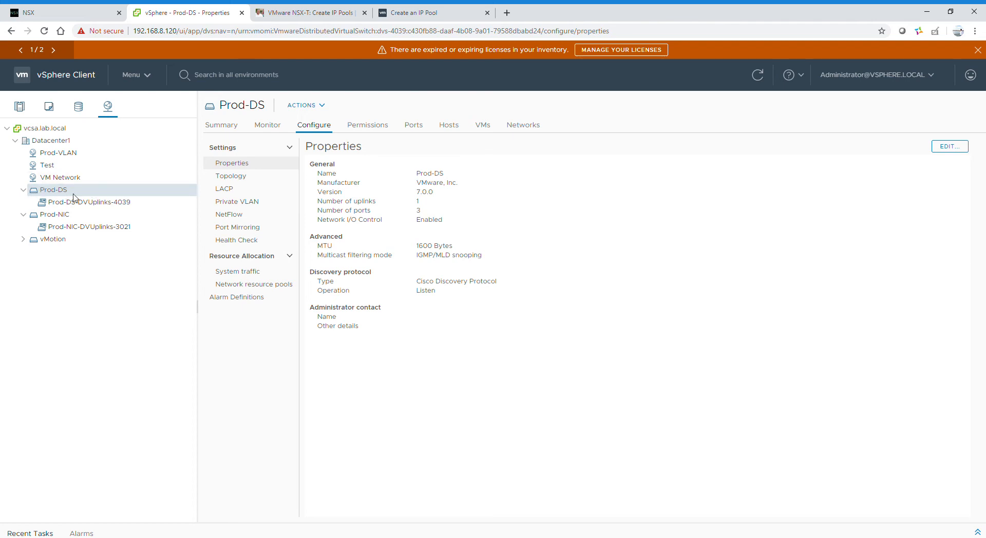
# Step: Return from vSphere Client to the Configure NSX dialog in NSX-T Manager
pyautogui.click(89, 8)
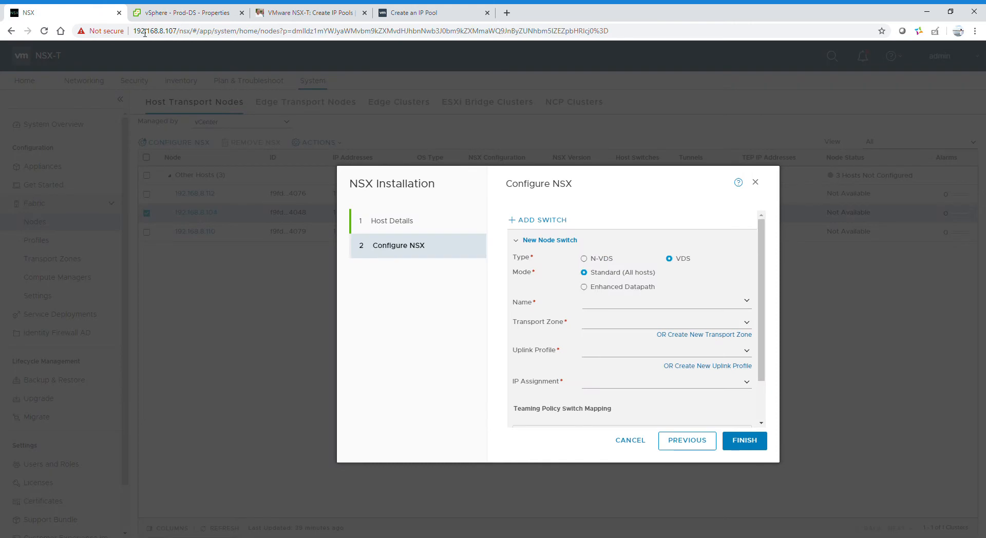
# Step: Select Prod-DS as the node switch and attach nsx-overlay-transportzone and nsx-vlan-transportzone
pyautogui.click(630, 306)
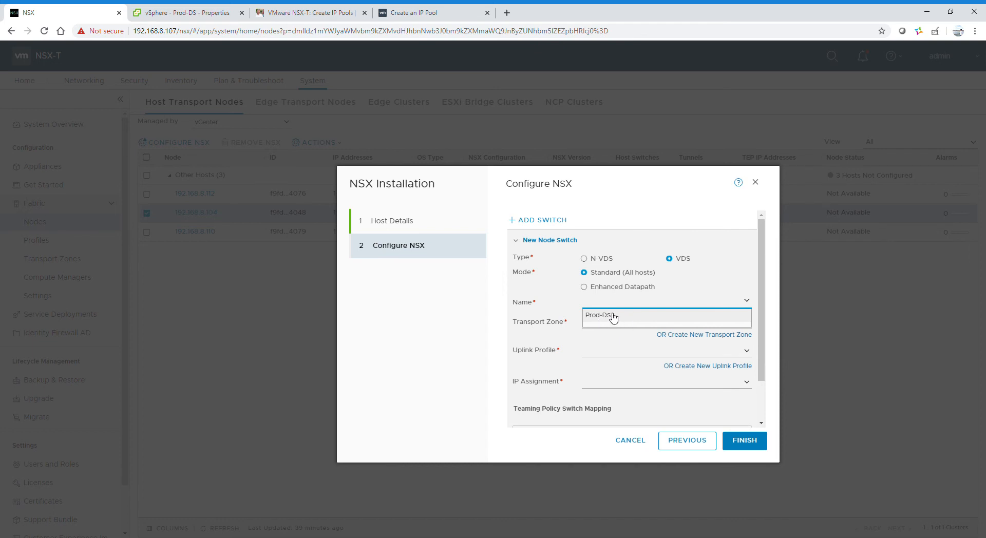
pyautogui.click(612, 316)
pyautogui.press('Tab')
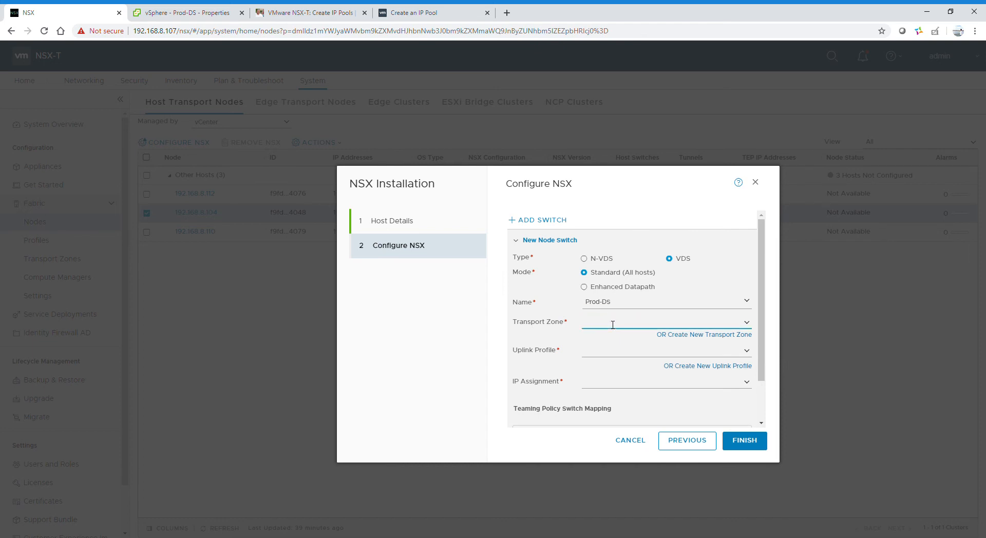
pyautogui.click(750, 325)
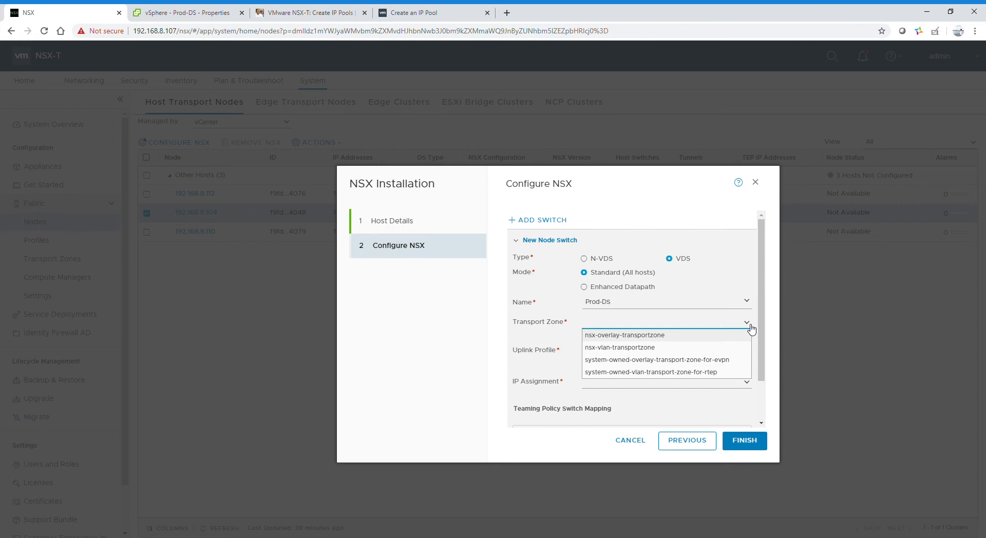
pyautogui.click(675, 336)
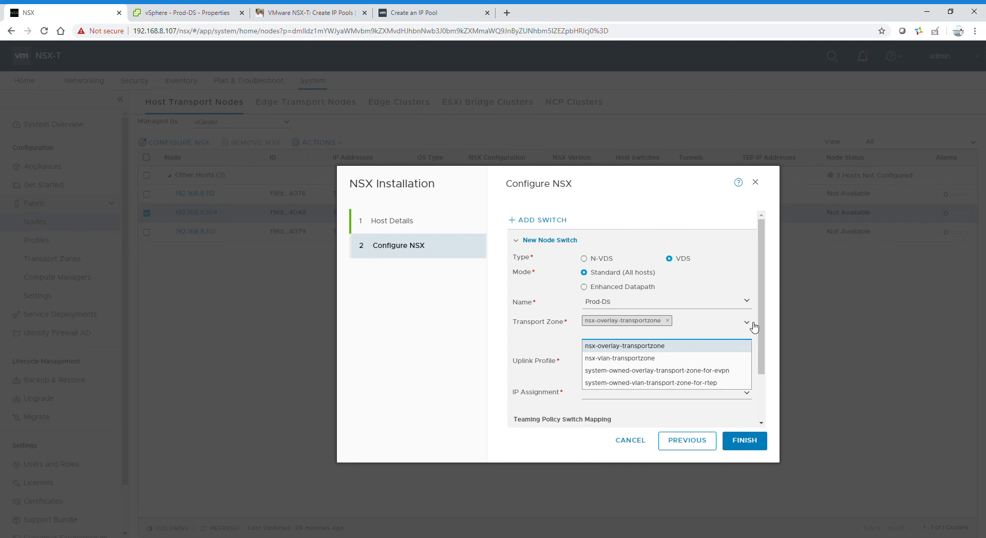
pyautogui.click(646, 358)
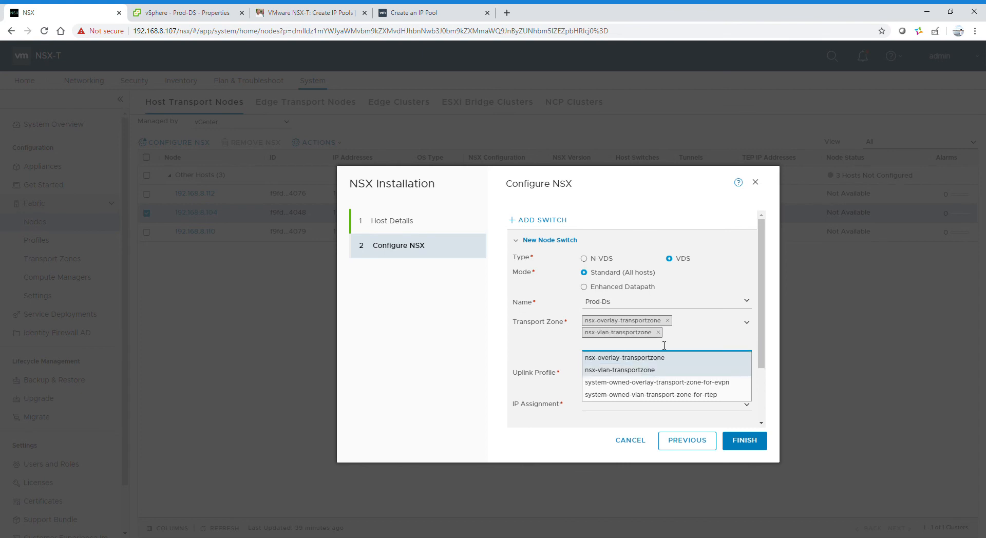
pyautogui.click(529, 346)
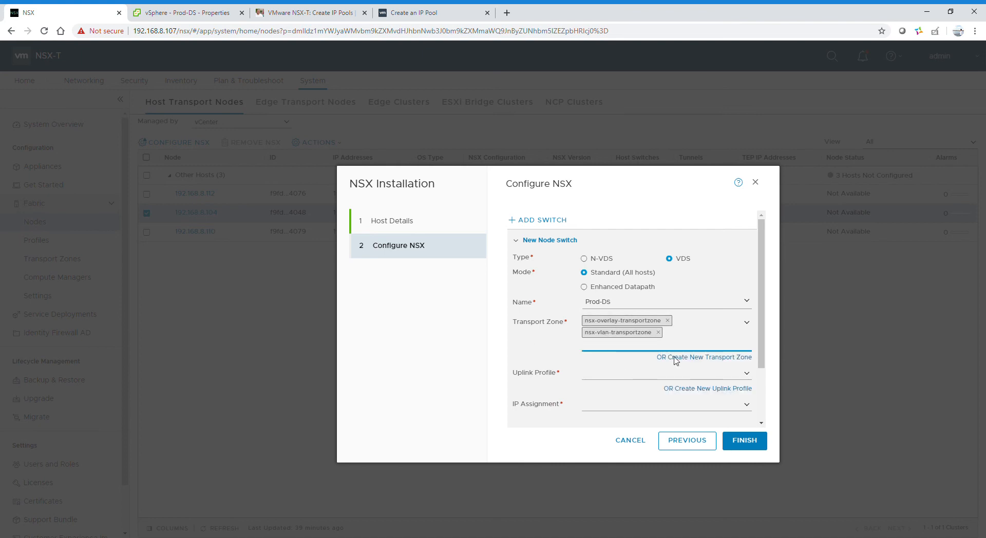
pyautogui.click(749, 375)
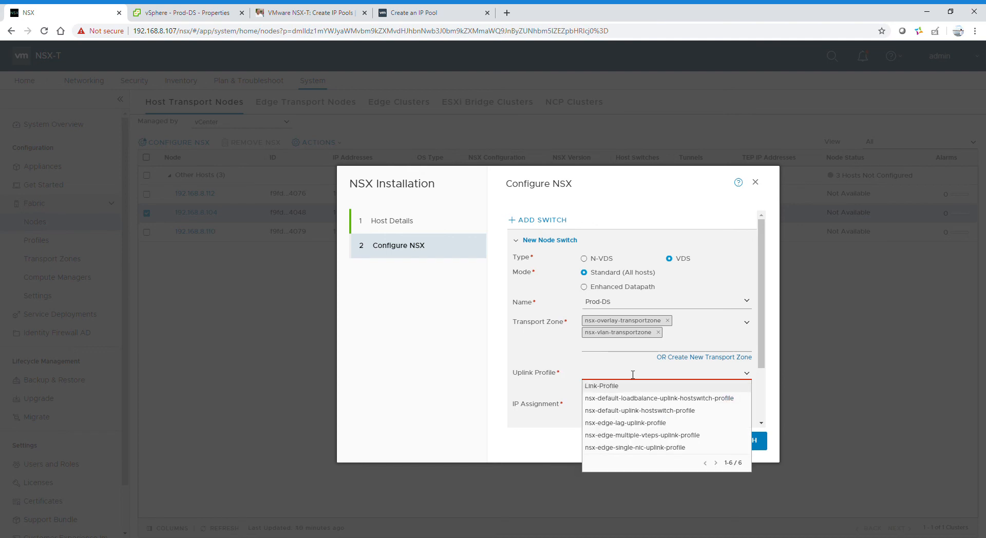
# Step: Browse the uplink profile list without choosing an existing profile
pyautogui.click(632, 376)
pyautogui.click(490, 341)
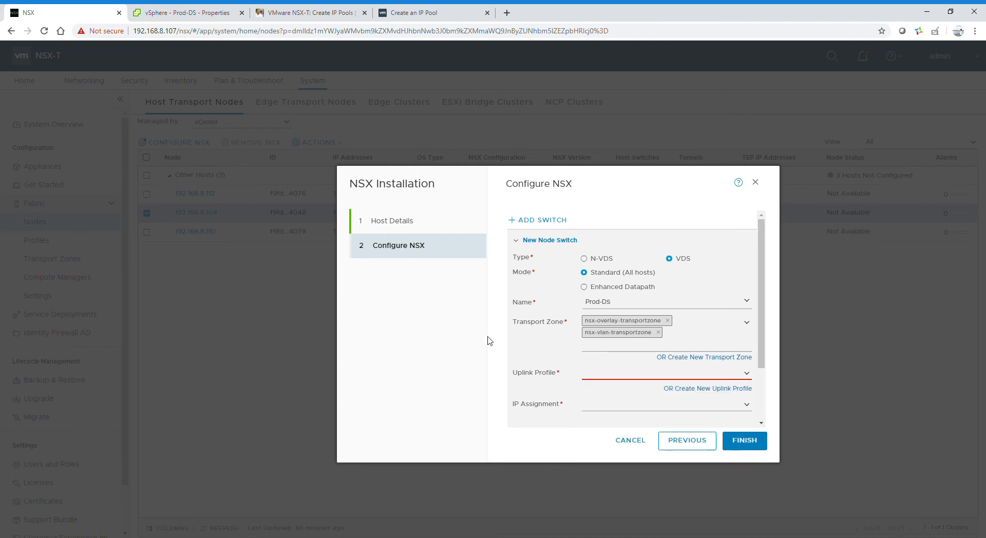
pyautogui.click(747, 374)
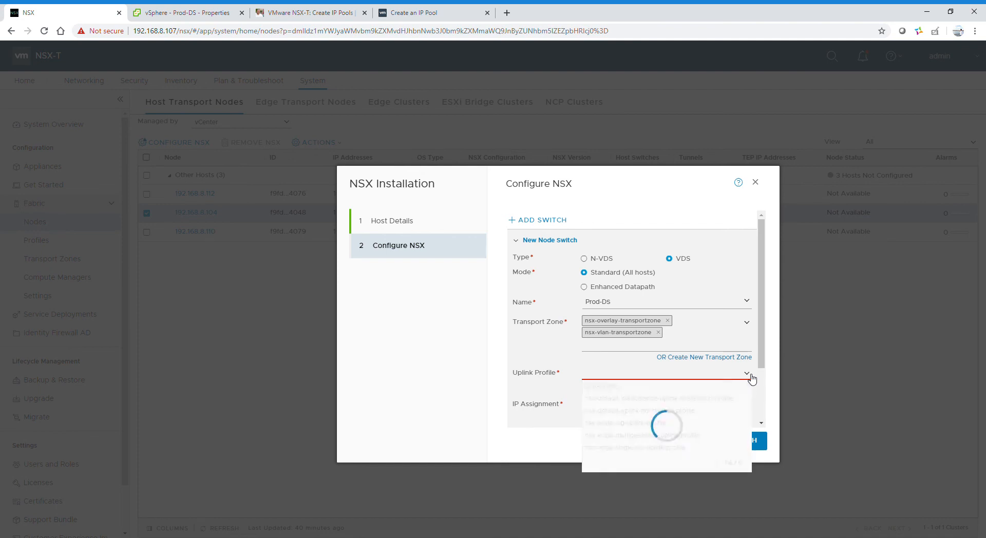
pyautogui.click(529, 372)
pyautogui.click(594, 369)
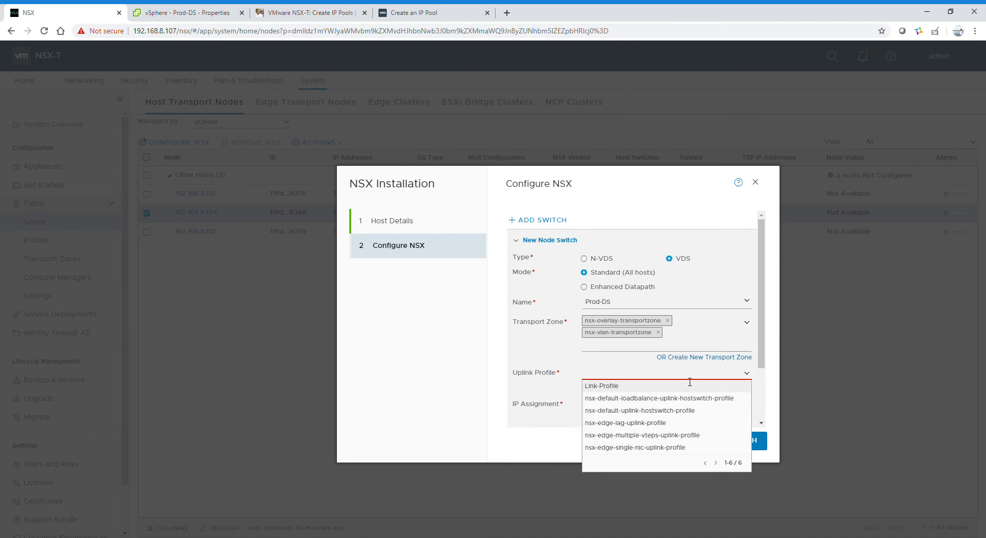
pyautogui.click(611, 360)
# Step: Create new uplink profile Uplink1-2 with Link1 as active uplink and assign it to Prod-DS
pyautogui.click(689, 392)
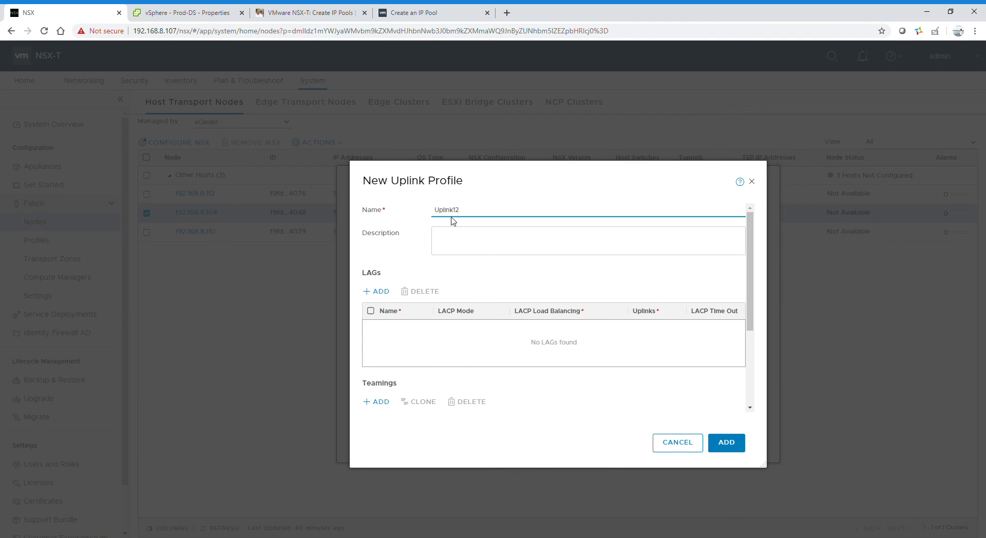
pyautogui.write('-')
pyautogui.click(751, 293)
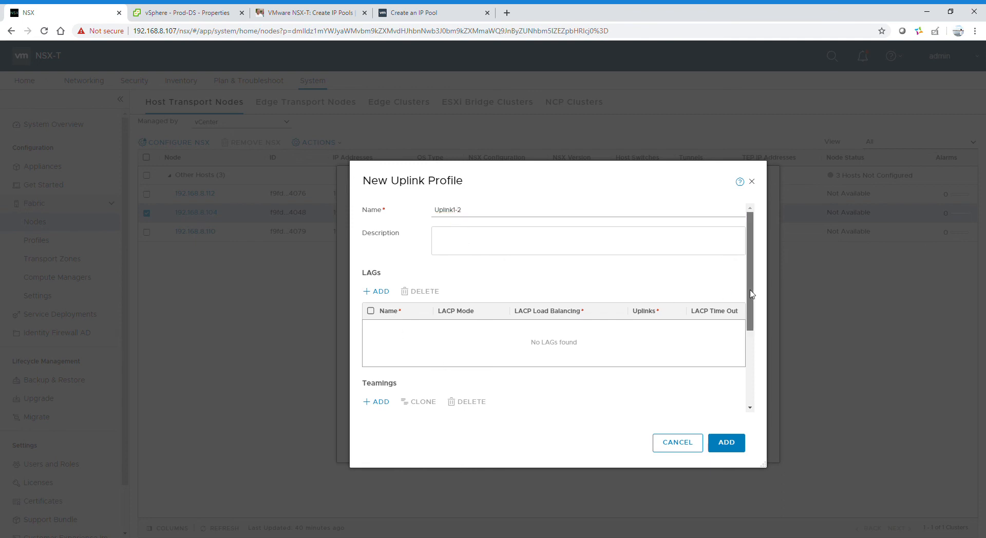
pyautogui.moveTo(751, 294); pyautogui.dragTo(755, 369)
pyautogui.click(372, 310)
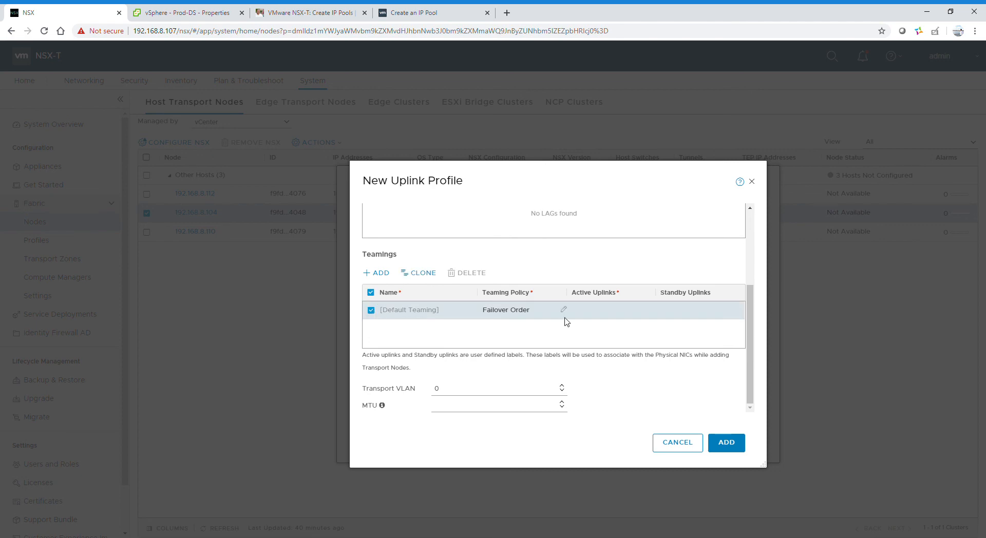
pyautogui.click(656, 312)
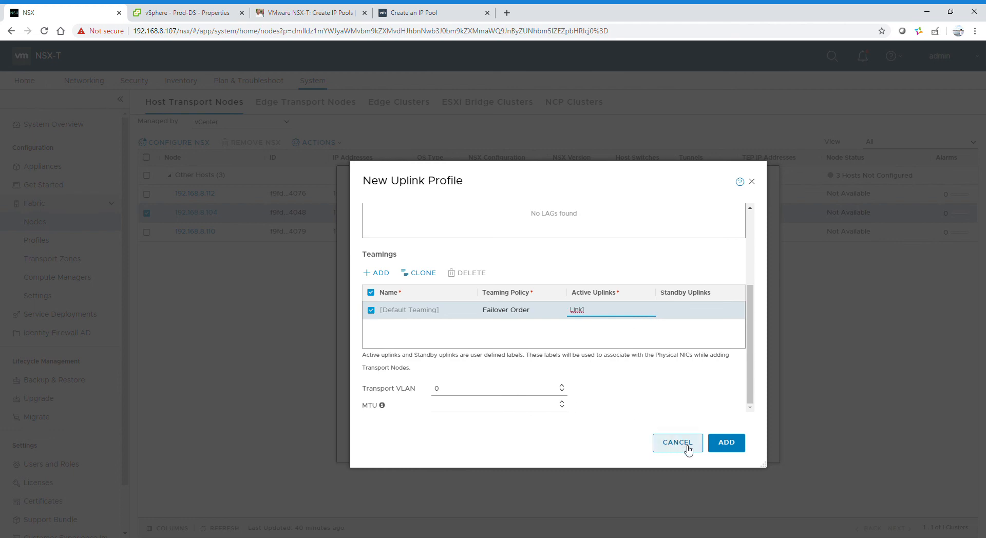
pyautogui.click(733, 444)
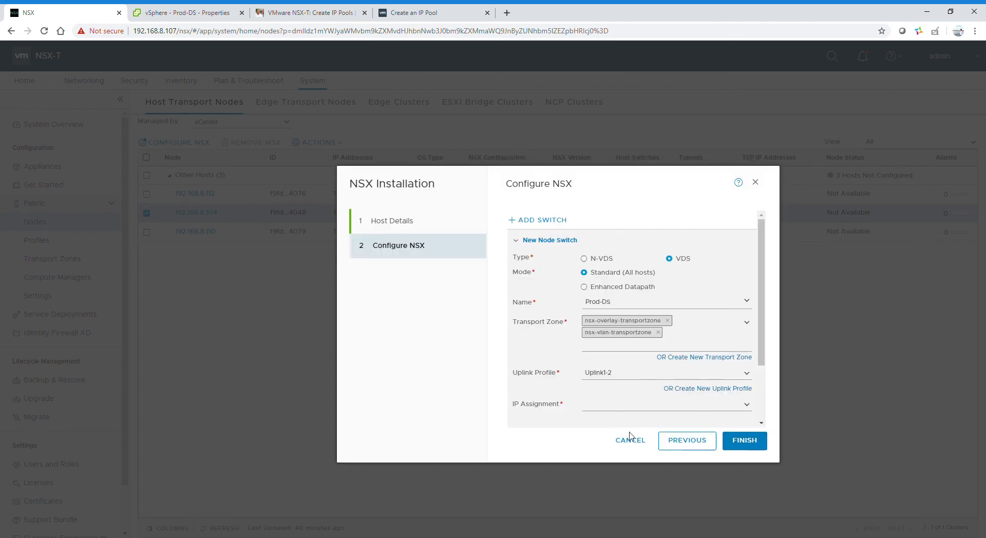
# Step: Assign TEP addresses from the VETP-IP pool and map Link1 to VDS uplink Uplink 1
pyautogui.scroll(-3, 767, 393)
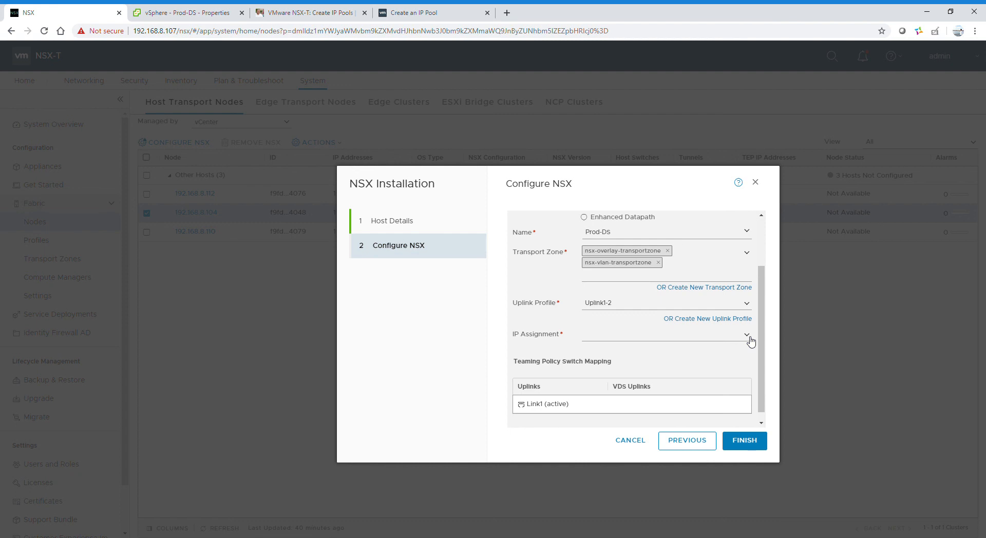
pyautogui.click(751, 341)
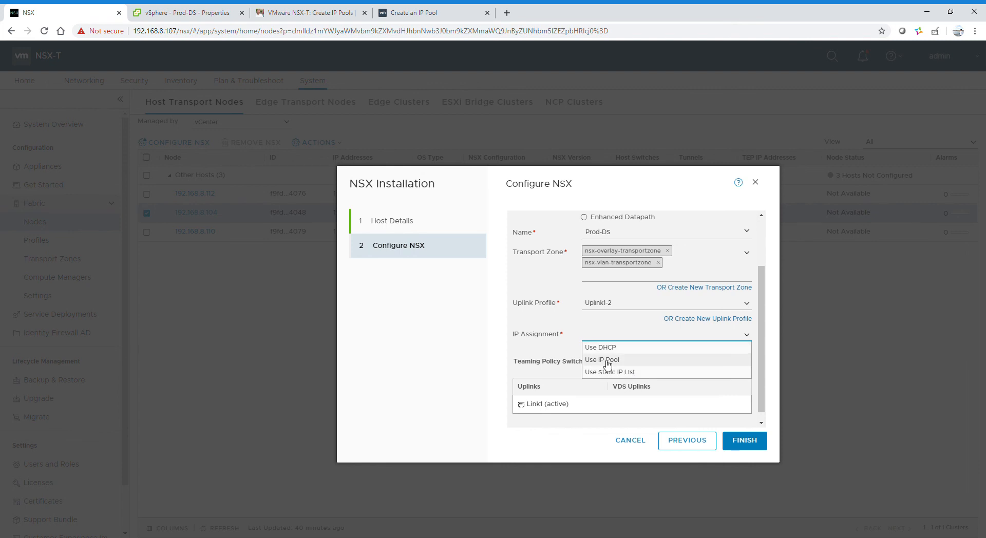
pyautogui.click(607, 364)
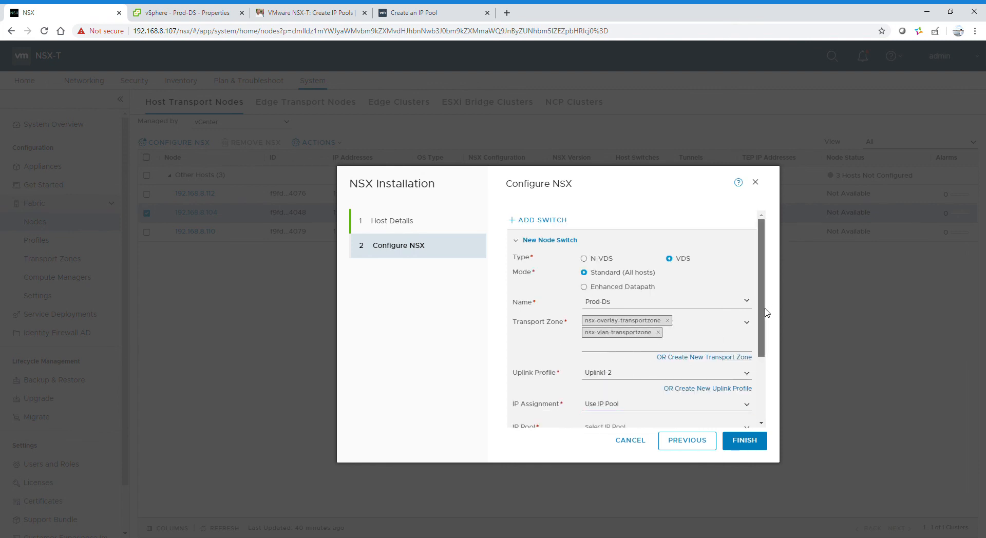
pyautogui.scroll(-2, 768, 311)
pyautogui.click(752, 335)
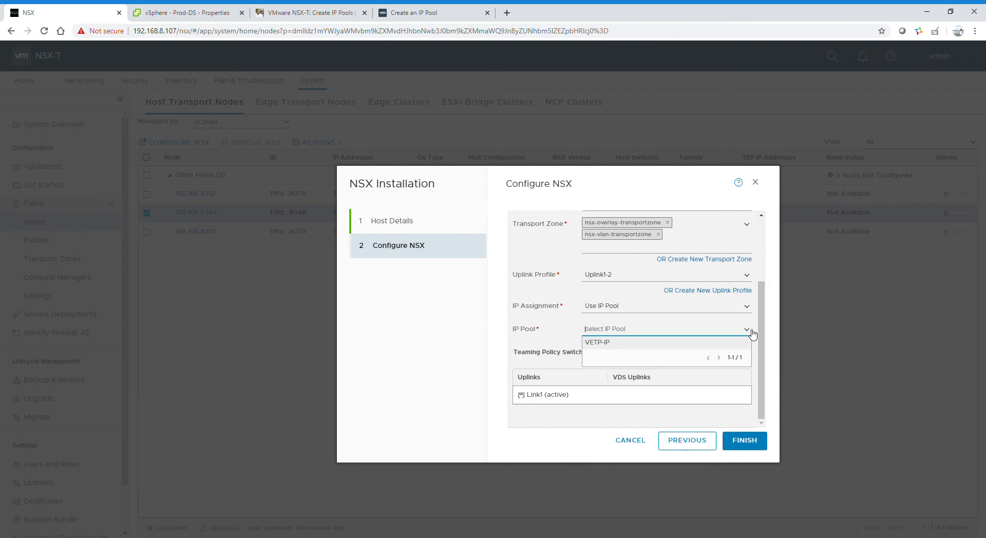
pyautogui.click(612, 345)
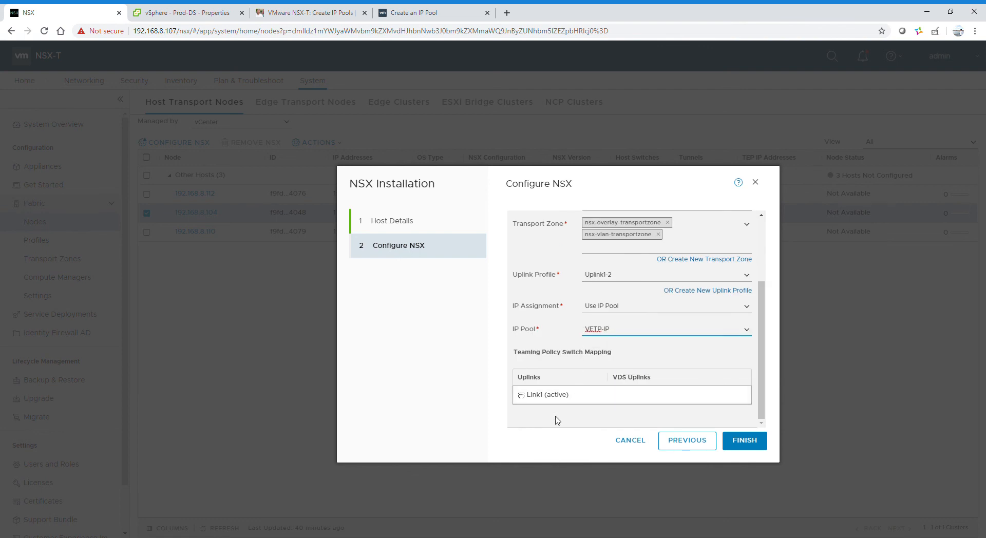
pyautogui.click(748, 396)
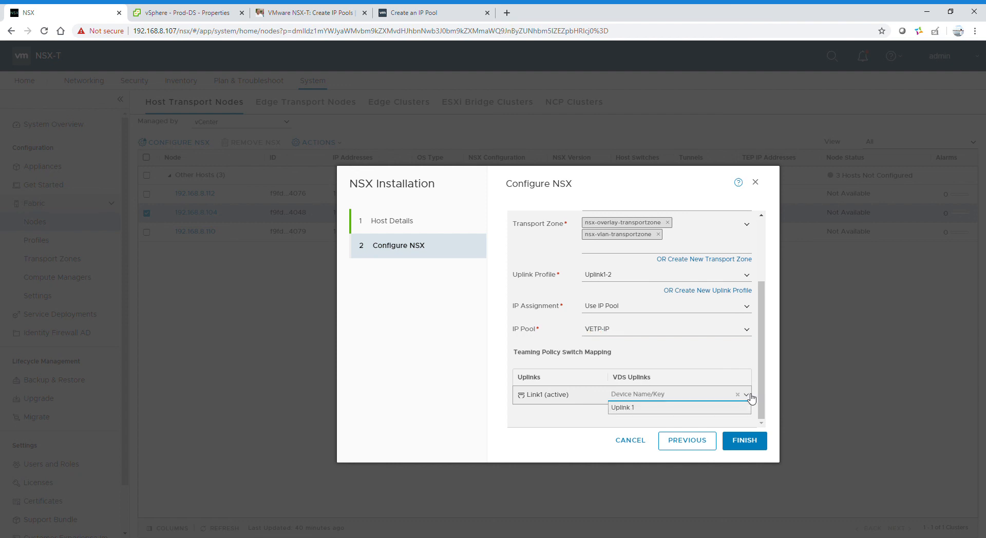
pyautogui.click(629, 409)
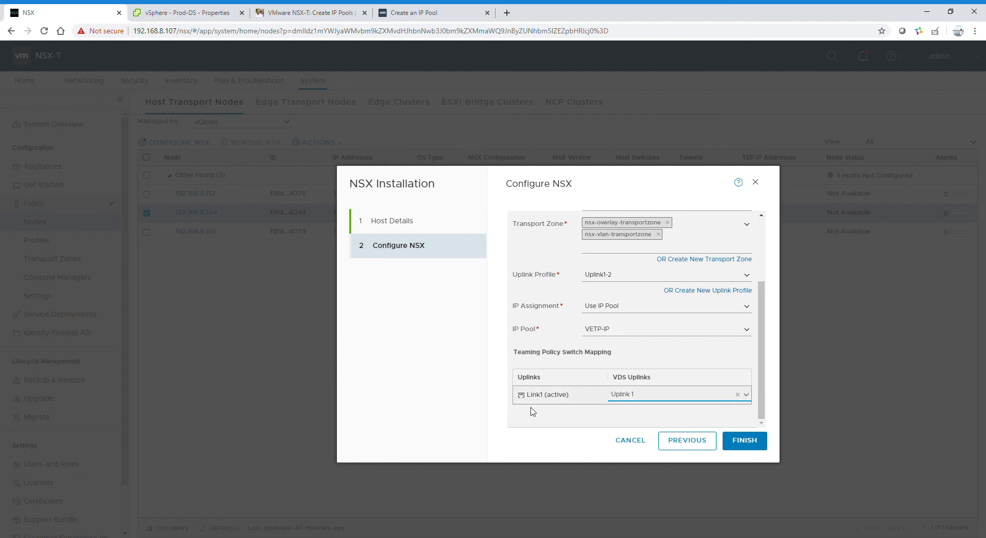
# Step: Finish the NSX installation on host 192.168.8.104, glance at Prod-DS in vSphere, then watch progress
pyautogui.click(743, 445)
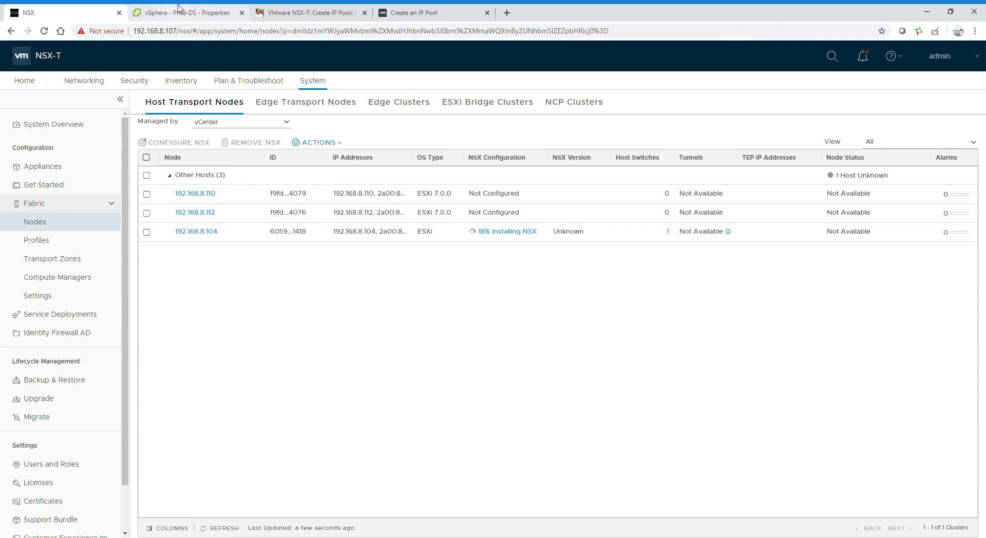
pyautogui.click(179, 11)
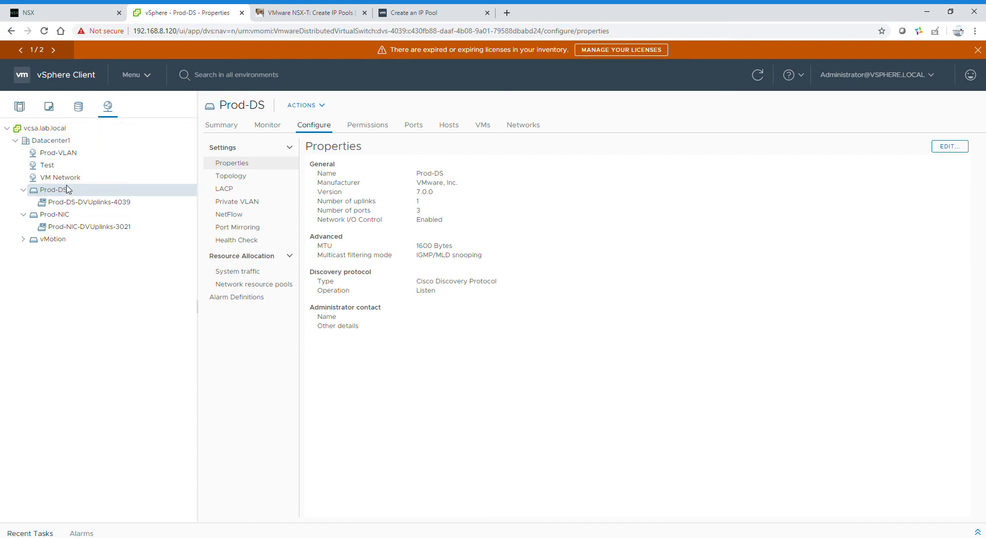
pyautogui.click(49, 10)
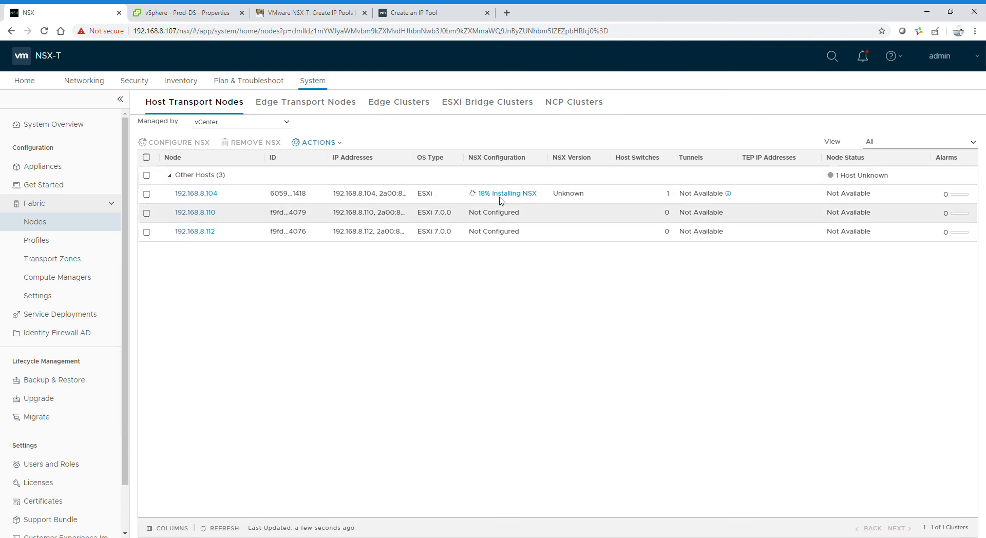